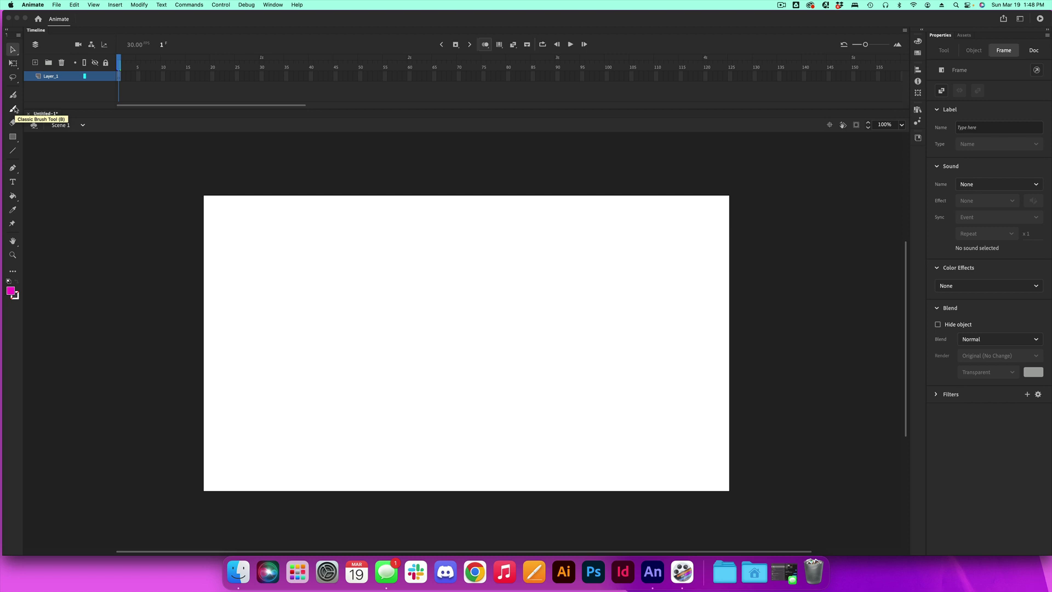
# Draw a closed four-lobed blob outline on the stage with the Classic Brush and fill it solid magenta.
pyautogui.click(14, 109)
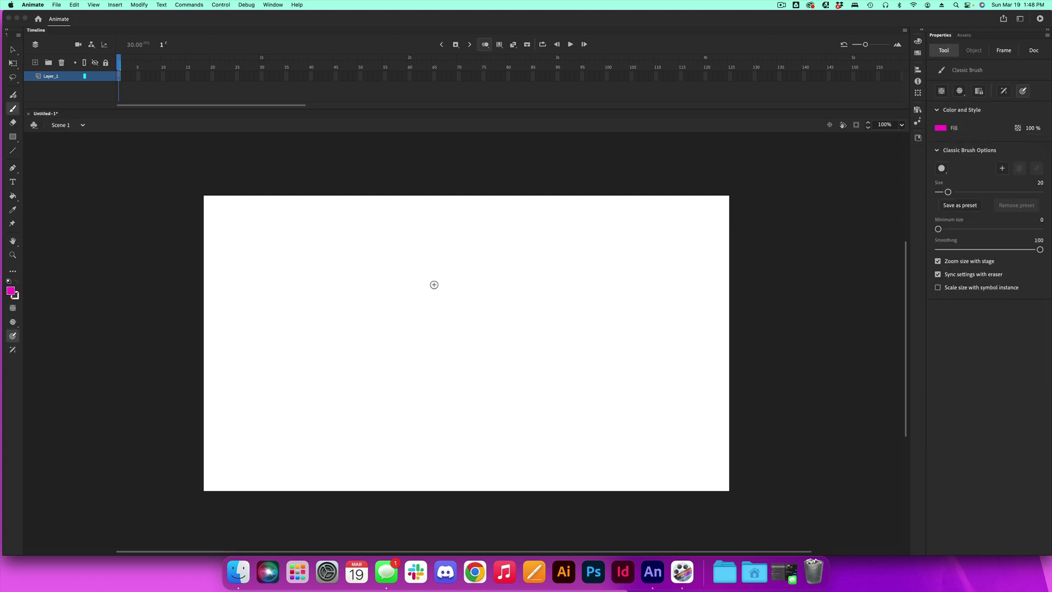
pyautogui.moveTo(438, 277)
pyautogui.mouseDown()
pyautogui.moveTo(445, 295)
pyautogui.moveTo(499, 265)
pyautogui.moveTo(530, 301)
pyautogui.moveTo(501, 331)
pyautogui.moveTo(538, 383)
pyautogui.moveTo(416, 388)
pyautogui.moveTo(353, 366)
pyautogui.moveTo(410, 343)
pyautogui.moveTo(392, 262)
pyautogui.moveTo(441, 265)
pyautogui.mouseUp()
pyautogui.press('k')
pyautogui.click(460, 334)
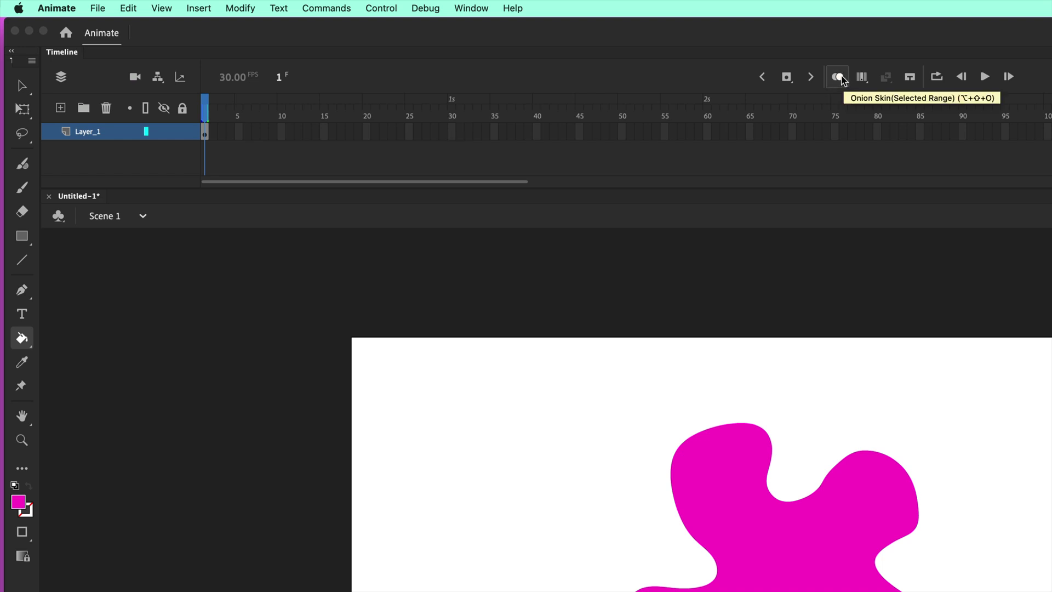
# Insert a blank keyframe at frame 30 of Layer_1, with onion skinning on for the selected range.
pyautogui.click(842, 79)
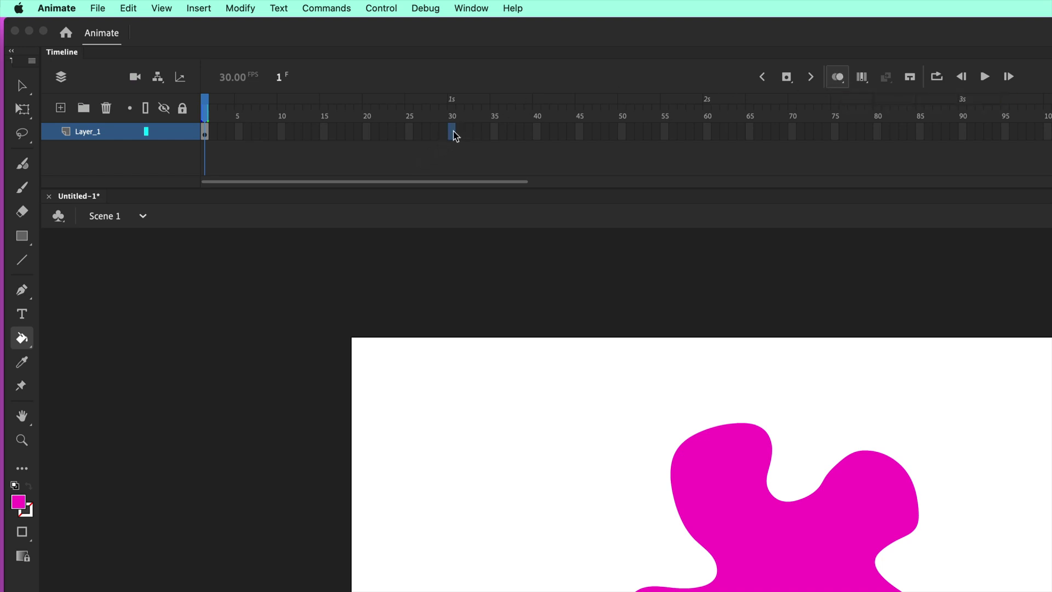
pyautogui.moveTo(222, 113); pyautogui.dragTo(290, 115)
pyautogui.click(452, 133)
pyautogui.rightClick(452, 137)
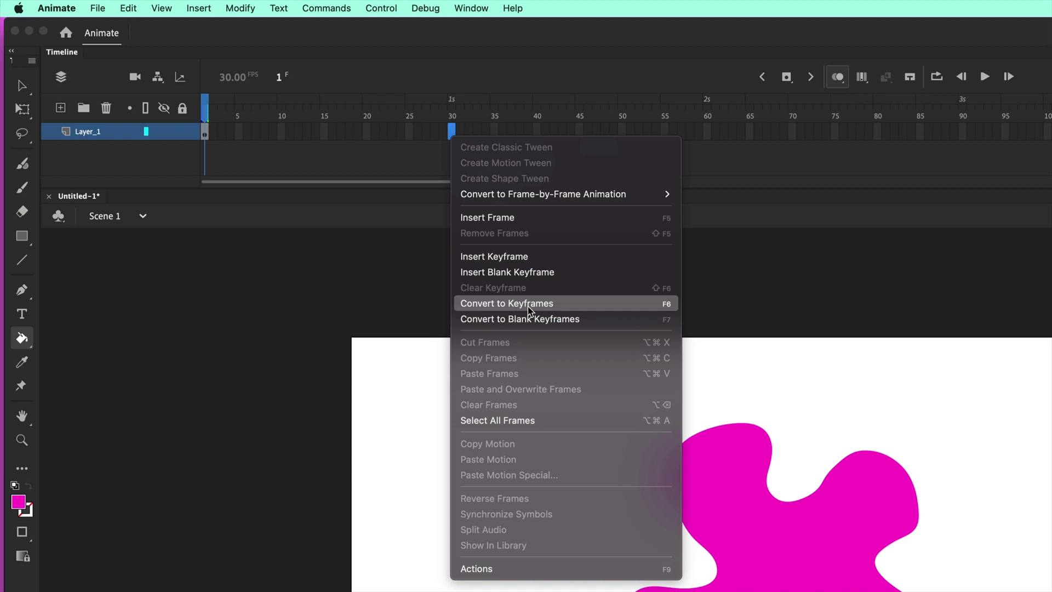
pyautogui.click(534, 273)
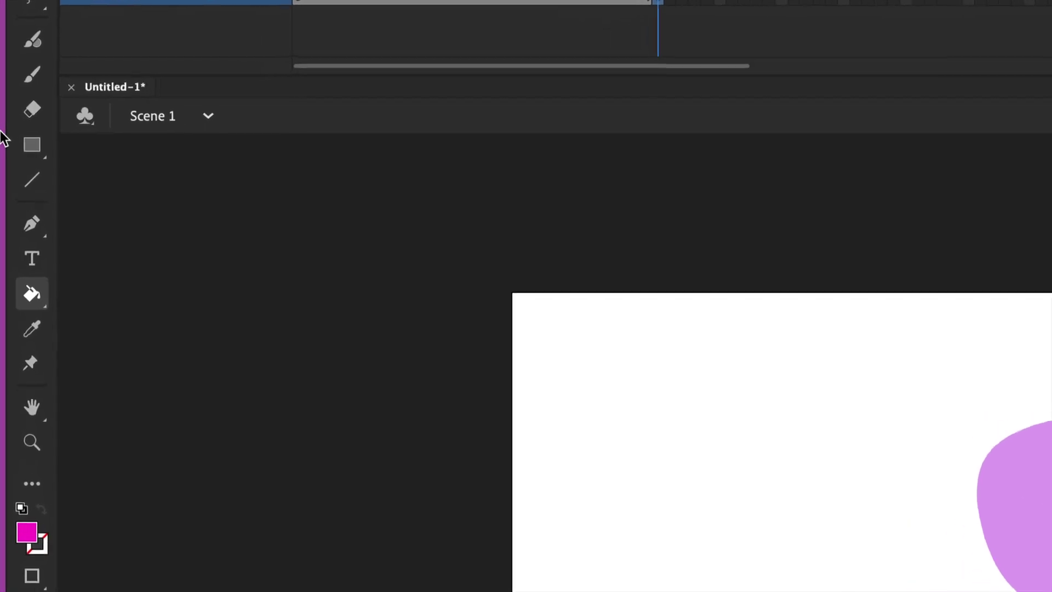
# Draw a magenta square about 324 px wide over the onion-skinned blob in frame 30 and scrub the timeline to check both keyframes.
pyautogui.click(38, 150)
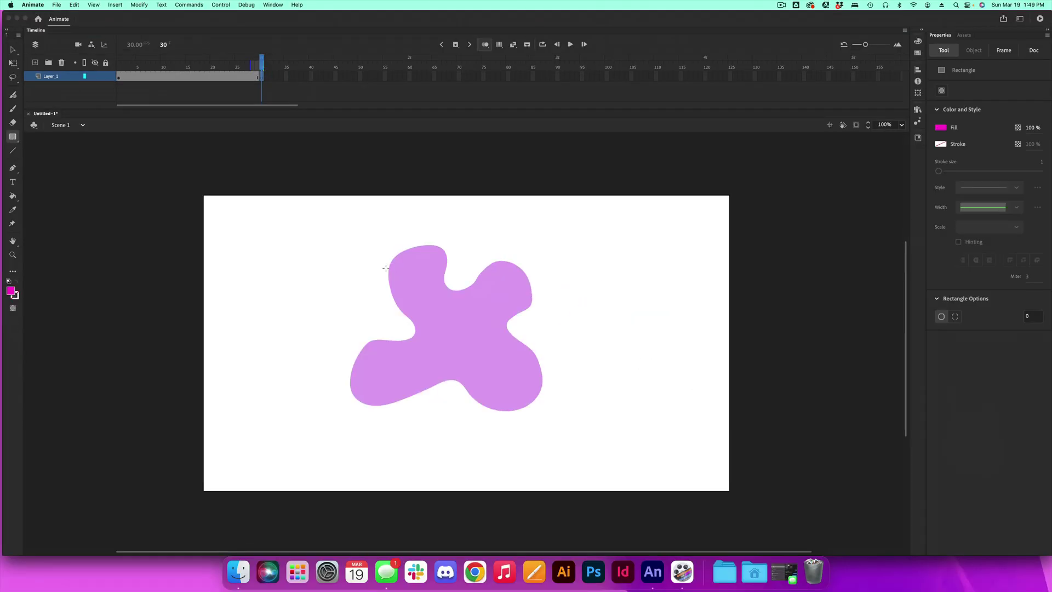
pyautogui.moveTo(383, 267)
pyautogui.mouseDown()
pyautogui.moveTo(535, 376)
pyautogui.moveTo(516, 386)
pyautogui.mouseUp()
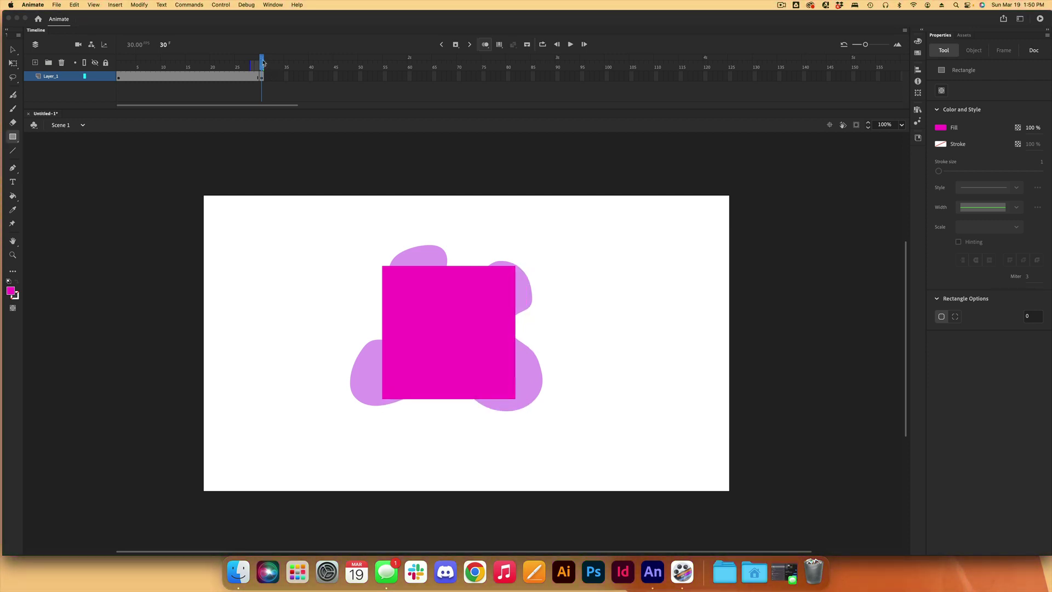
pyautogui.moveTo(263, 62); pyautogui.dragTo(265, 87)
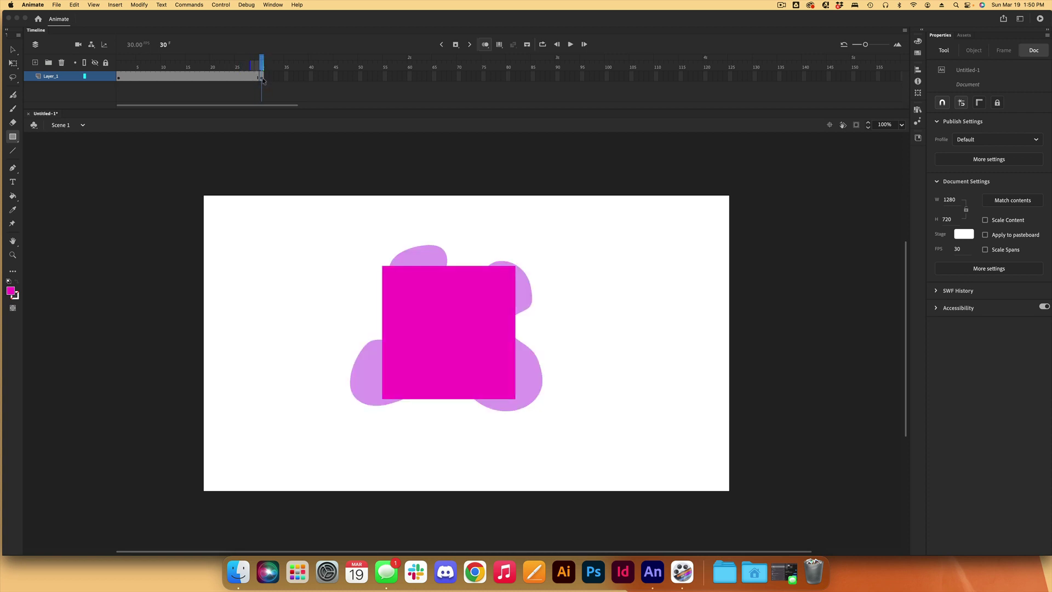
# Create a shape tween across frames 1 to 30 and scrub through it to preview the morph.
pyautogui.click(263, 79)
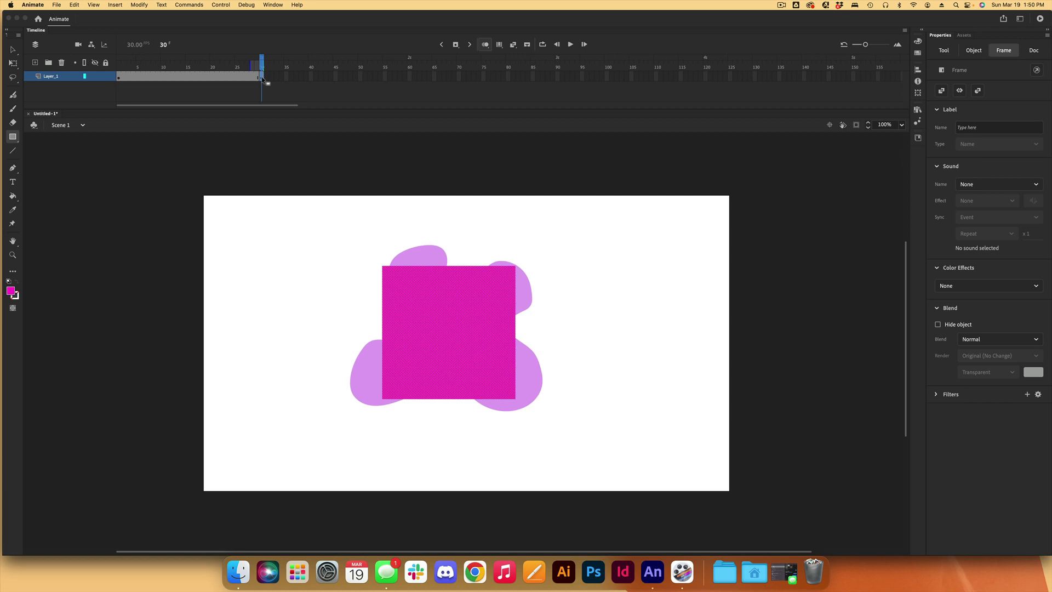
pyautogui.click(119, 79)
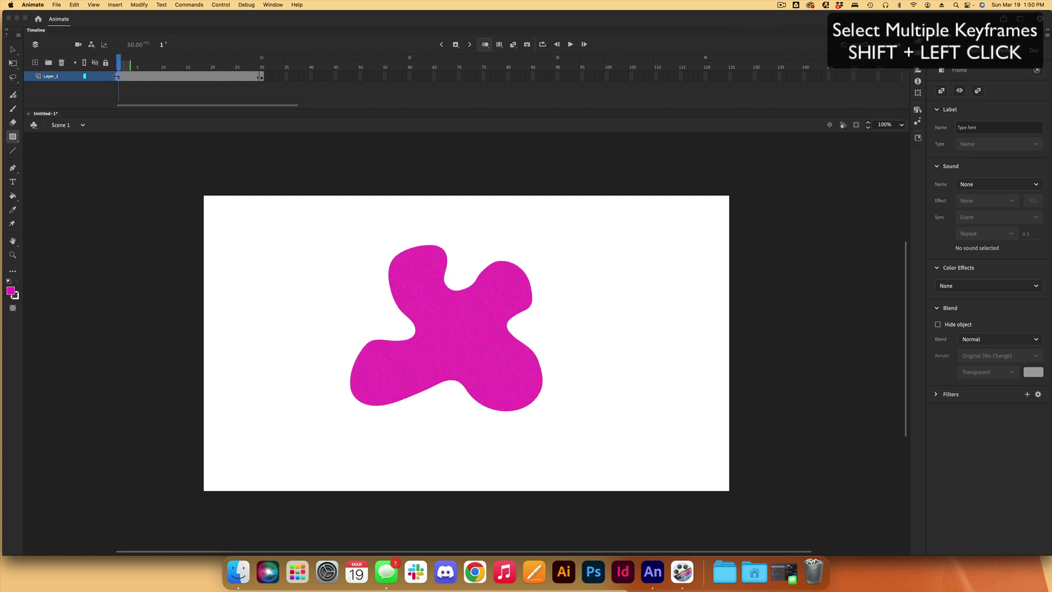
pyautogui.keyDown('shift'); pyautogui.click(262, 79); pyautogui.keyUp('shift')
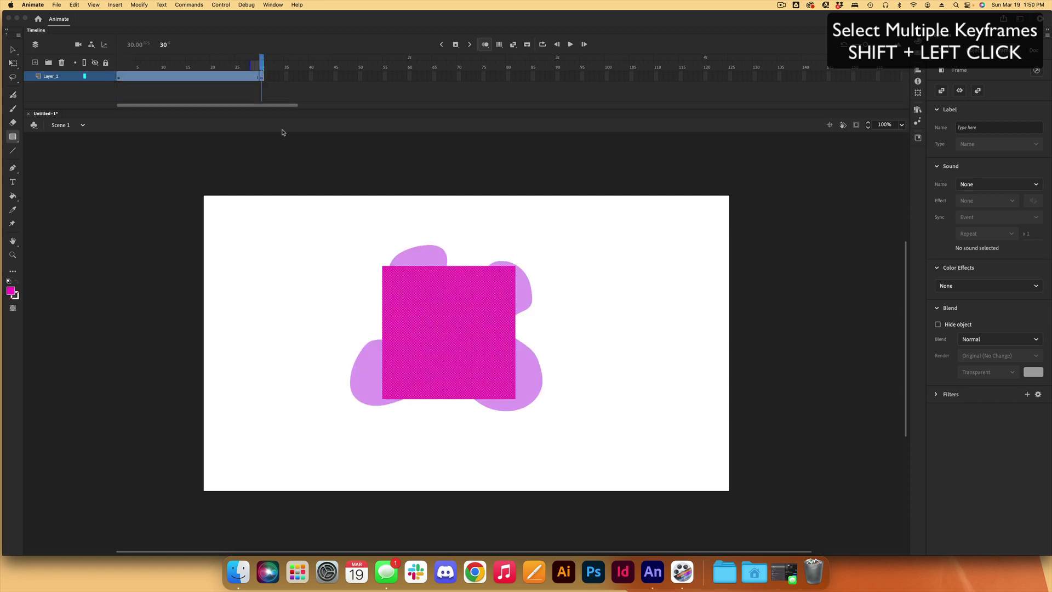
pyautogui.rightClick(231, 76)
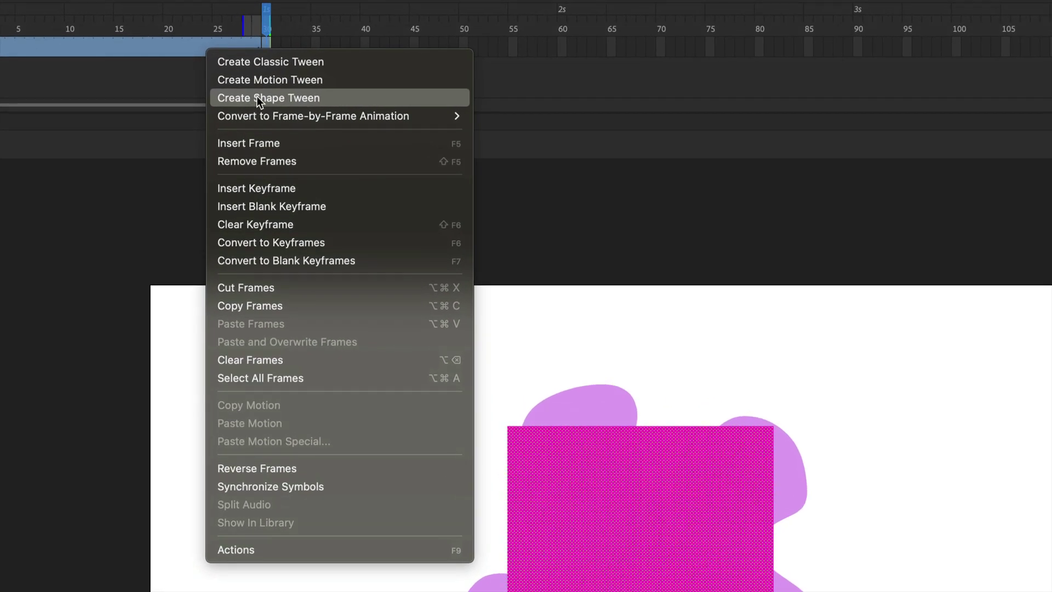
pyautogui.click(258, 99)
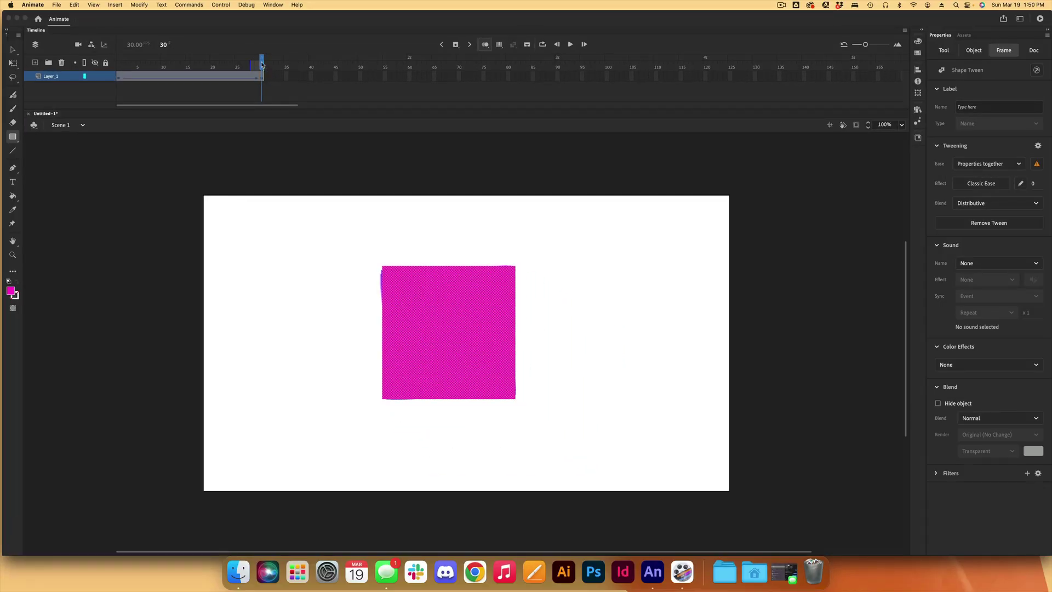
pyautogui.moveTo(262, 64); pyautogui.dragTo(279, 95)
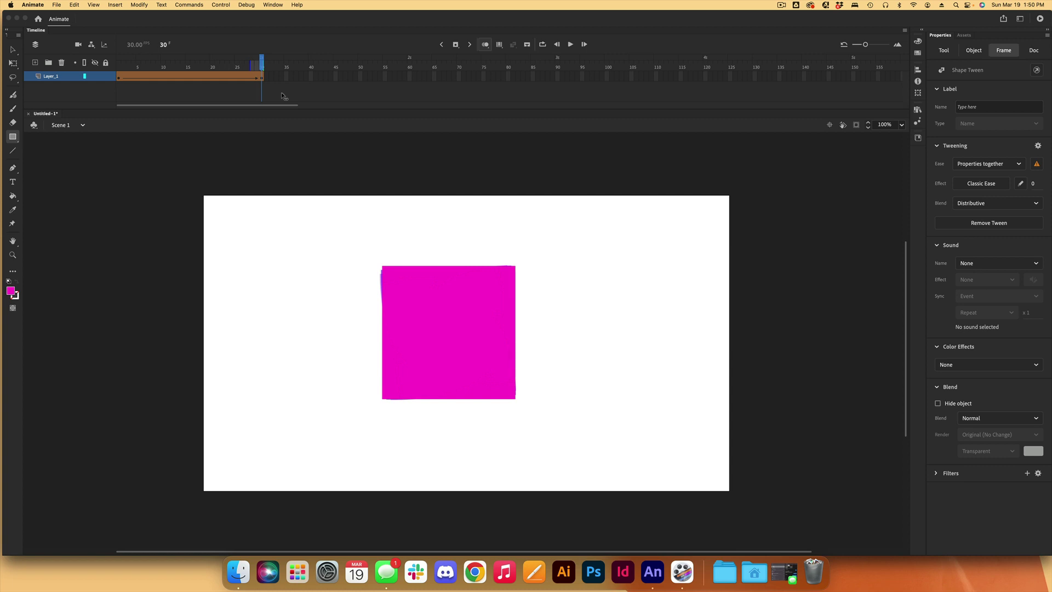
# Move the blob in frame 1 horizontally to the left side of the stage, at about X 30.
pyautogui.moveTo(283, 97); pyautogui.dragTo(120, 80)
pyautogui.click(120, 80)
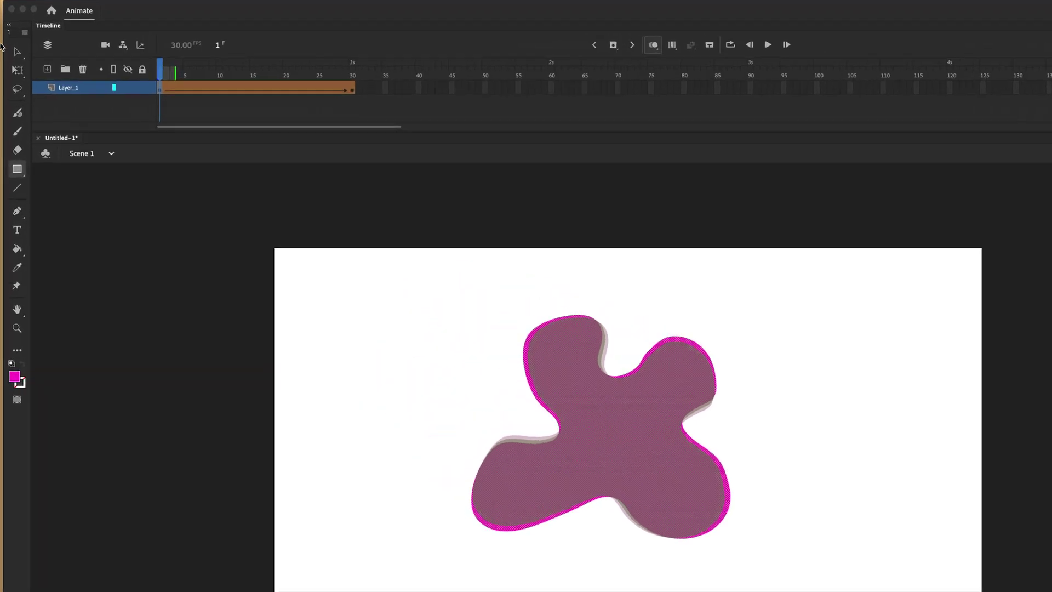
pyautogui.click(20, 55)
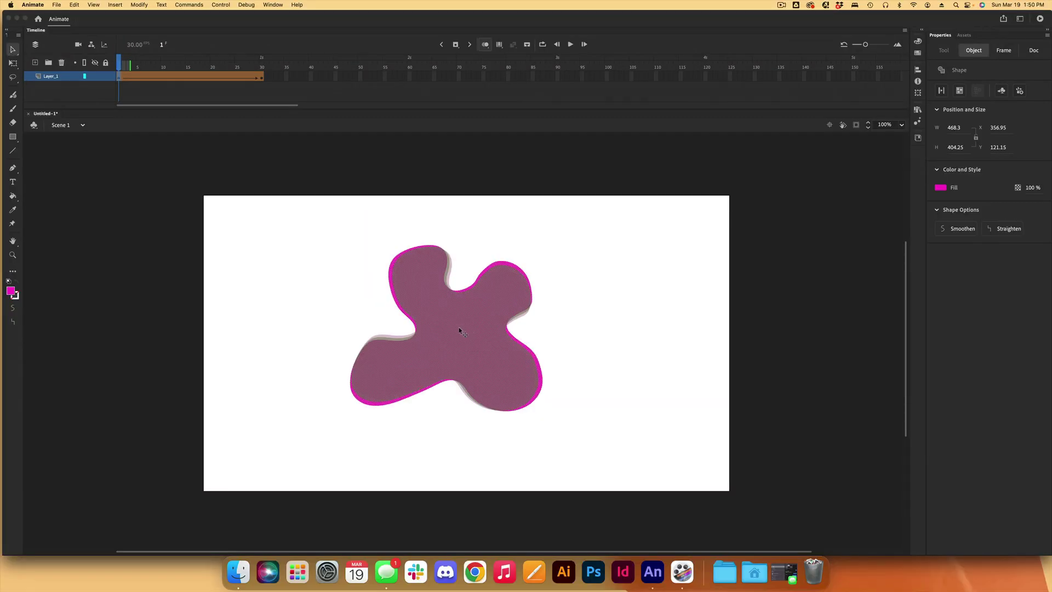
pyautogui.moveTo(460, 331); pyautogui.dragTo(332, 334)
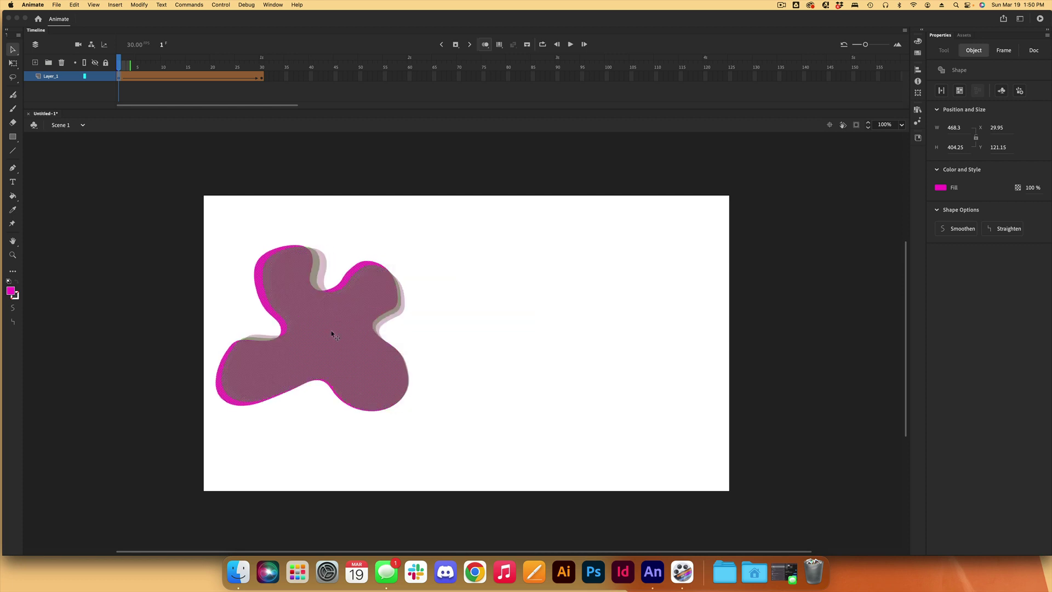
# Move the square in frame 30 to the right side of the stage, about X 918, Y 185, and scrub to preview the tween.
pyautogui.moveTo(127, 77); pyautogui.dragTo(261, 81)
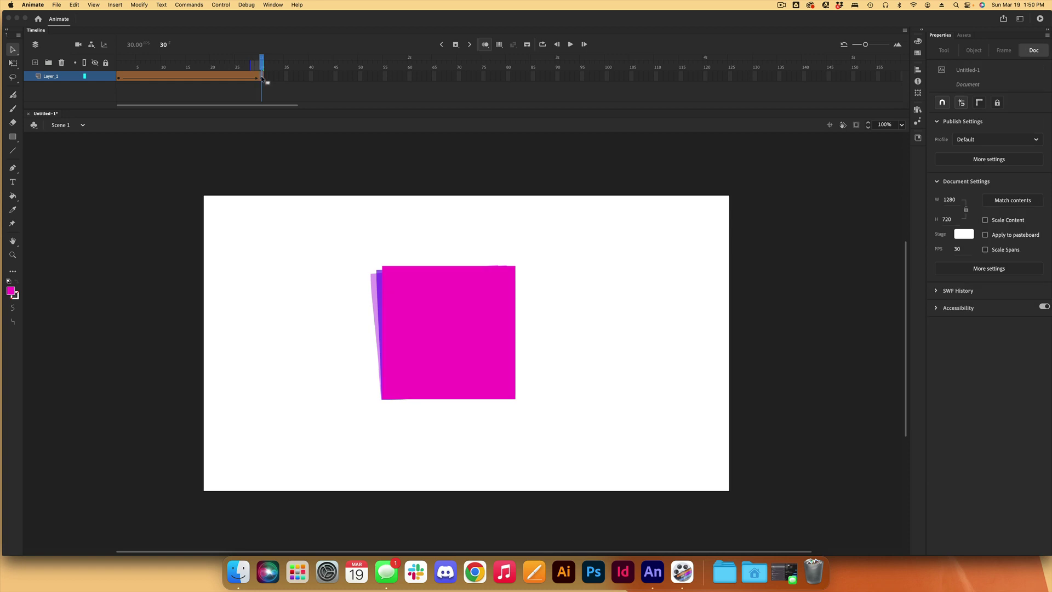
pyautogui.moveTo(442, 338); pyautogui.dragTo(648, 353)
pyautogui.moveTo(261, 65); pyautogui.dragTo(272, 106)
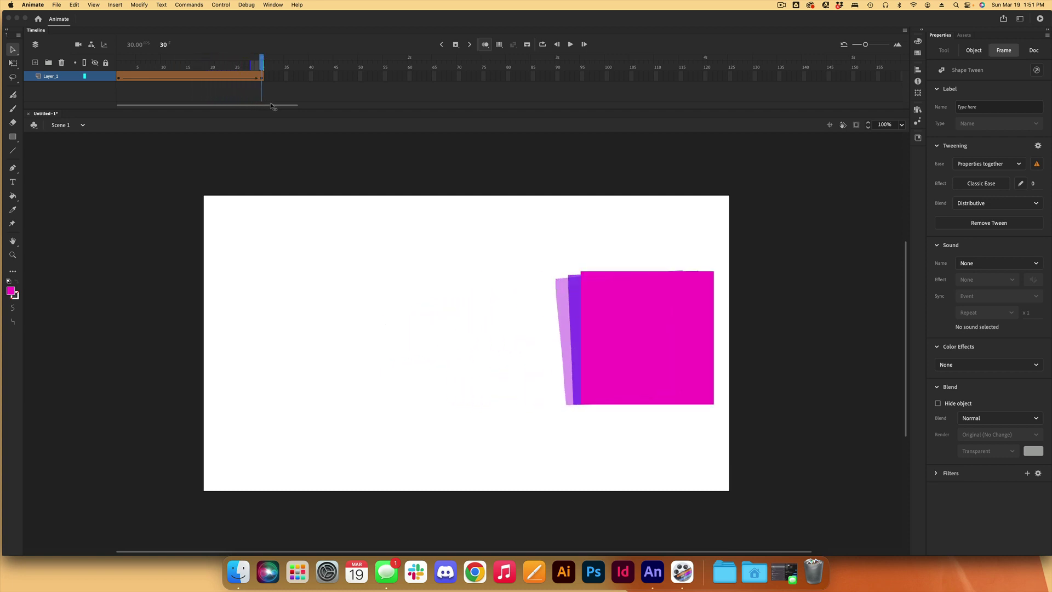
pyautogui.click(278, 116)
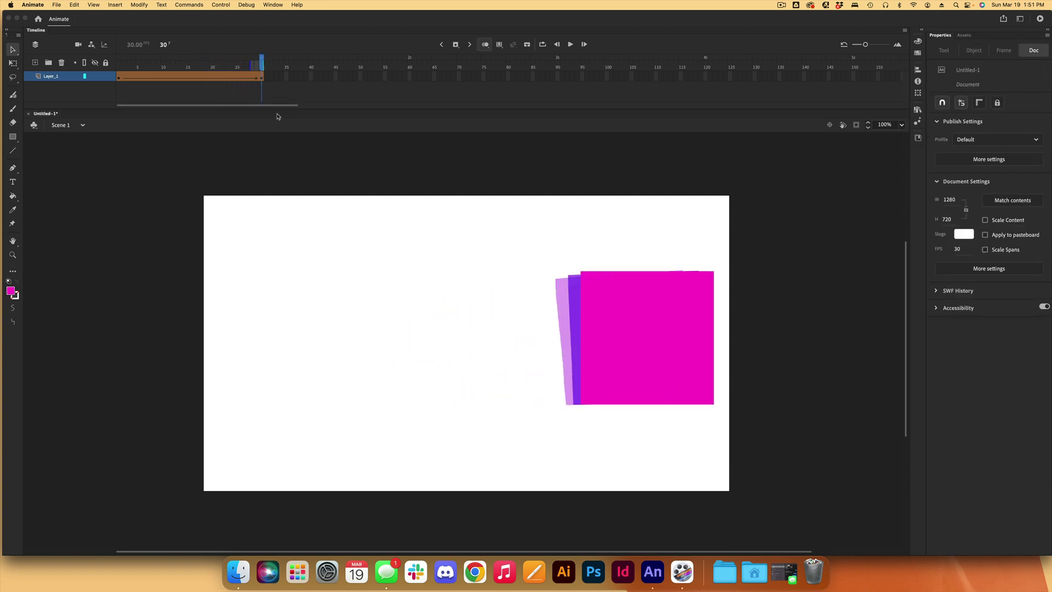
pyautogui.moveTo(263, 65); pyautogui.dragTo(280, 115)
# Add a shape hint in frame 1 and place it on the edge of the blob's upper-left lobe.
pyautogui.click(118, 76)
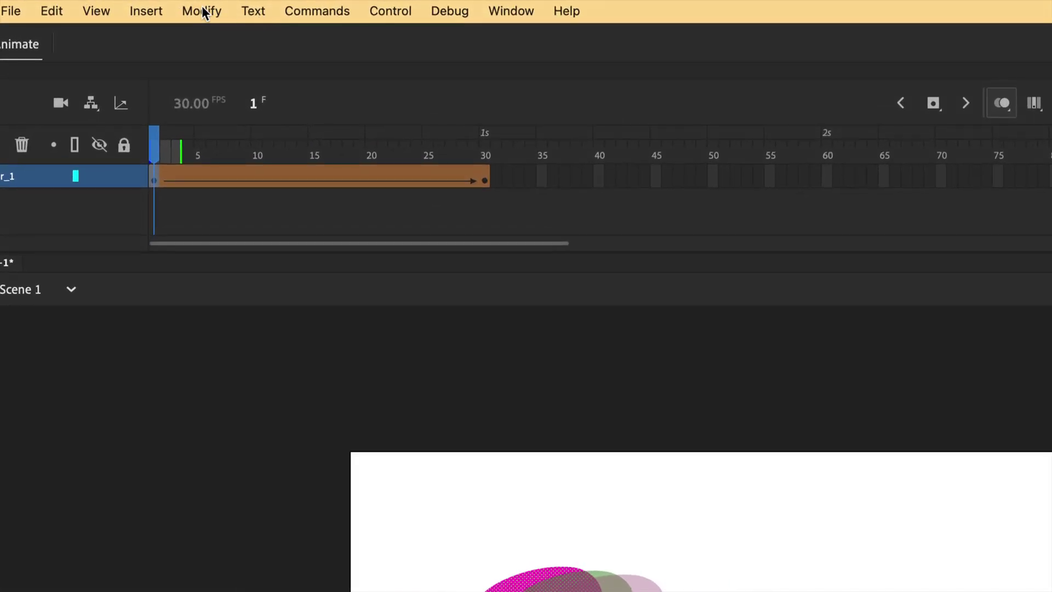
pyautogui.click(140, 5)
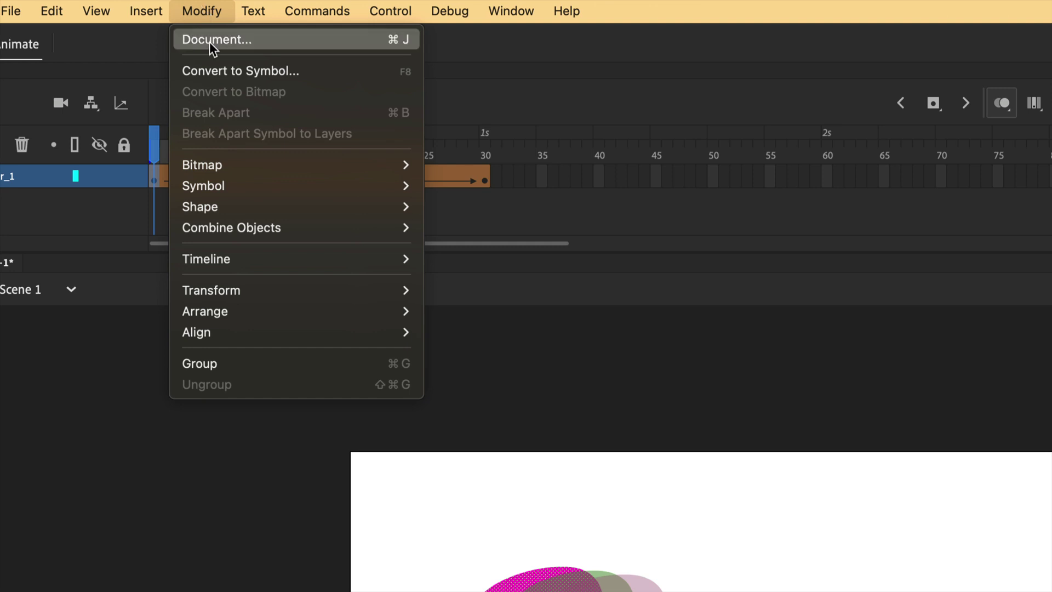
pyautogui.moveTo(323, 210)
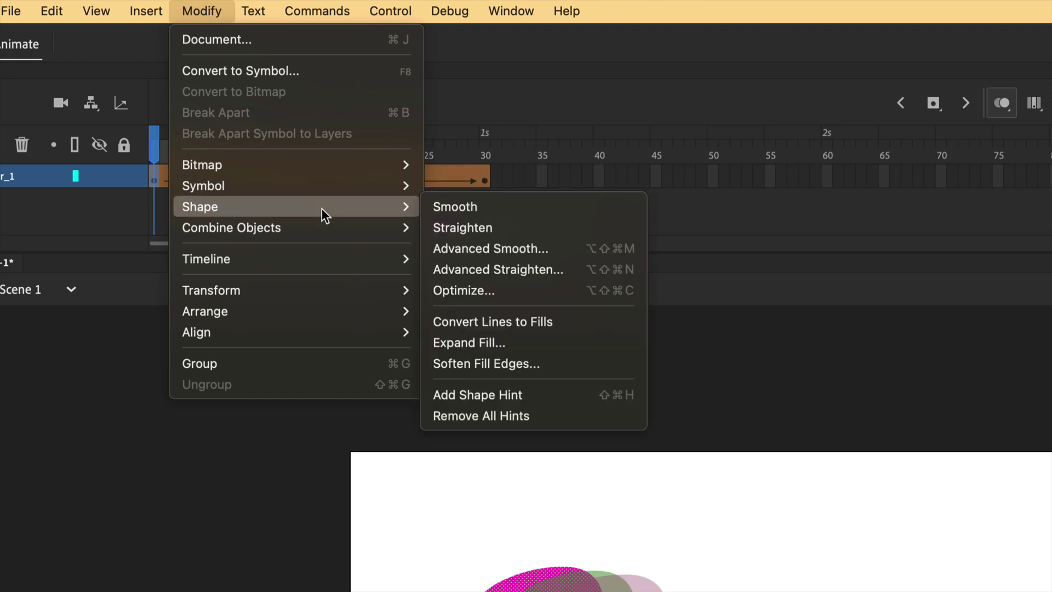
pyautogui.click(604, 396)
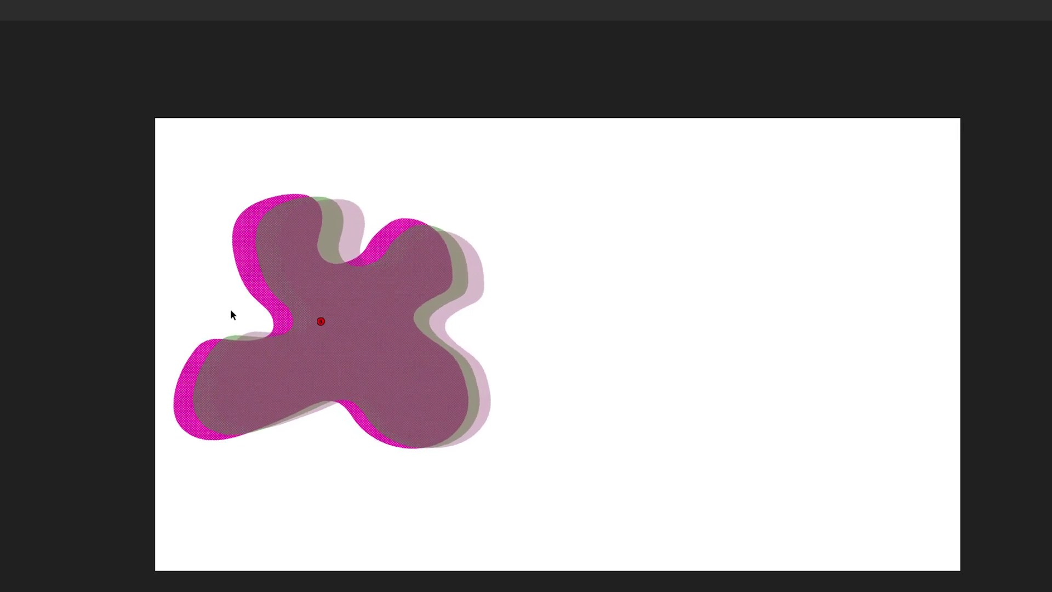
pyautogui.moveTo(366, 327); pyautogui.dragTo(323, 250)
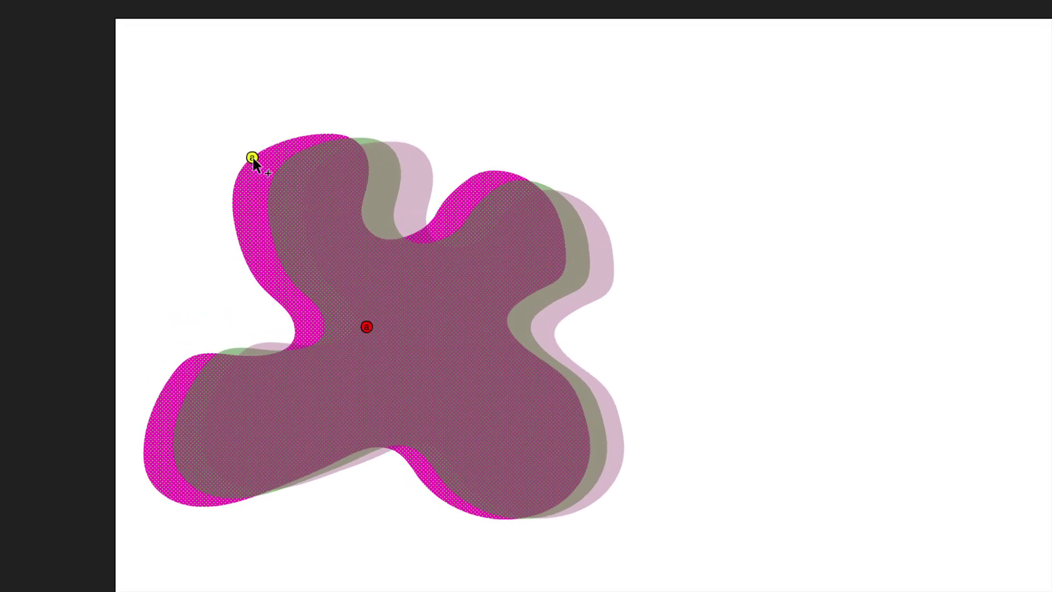
pyautogui.moveTo(248, 159); pyautogui.dragTo(250, 160)
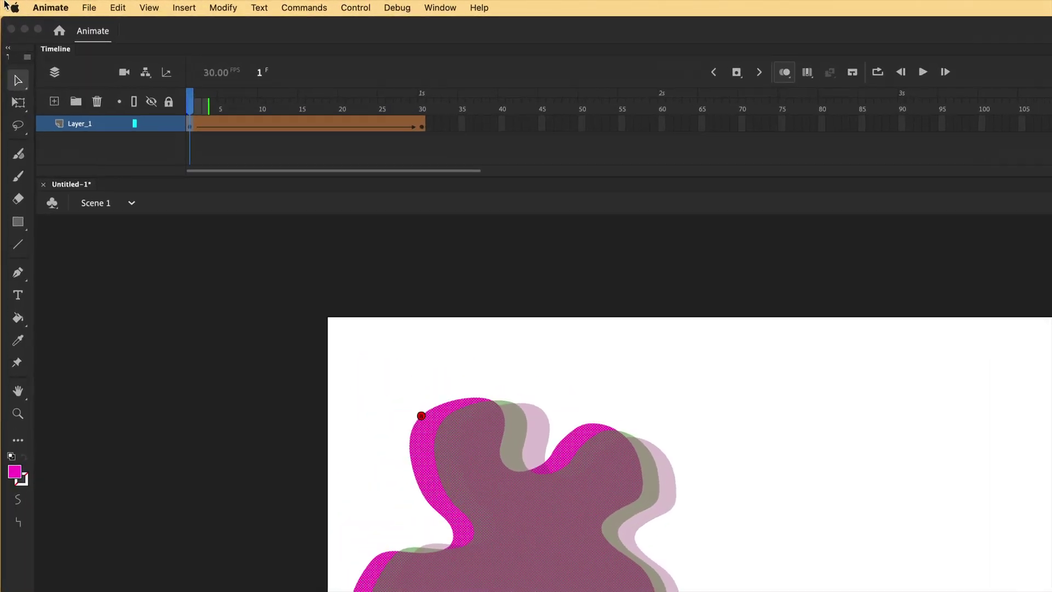
# Add shape hints b, c and d in frame 1 and place them on the edges of the blob's other three lobes.
pyautogui.click(139, 5)
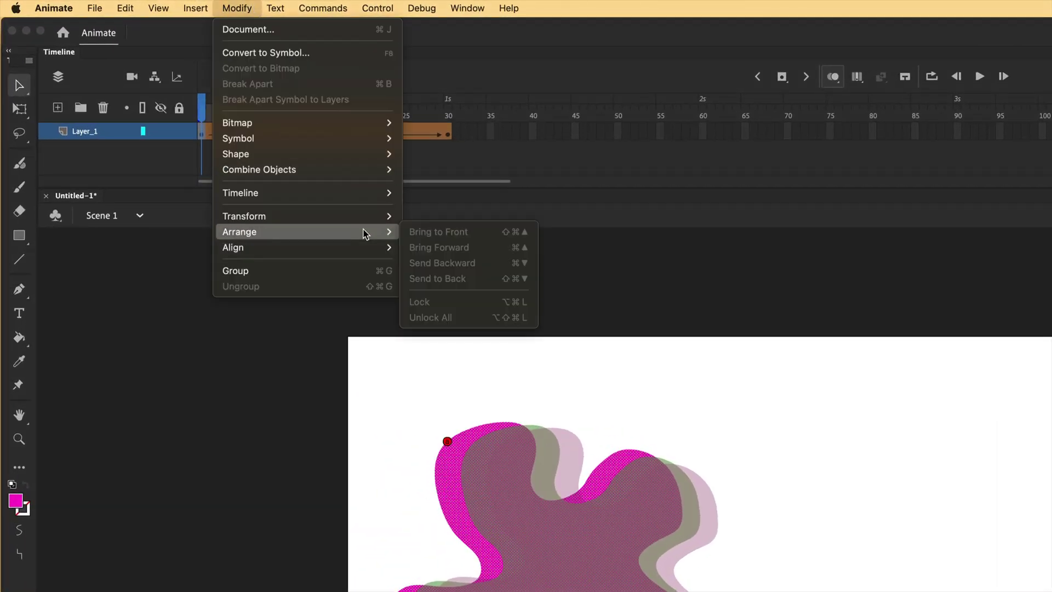
pyautogui.moveTo(363, 194)
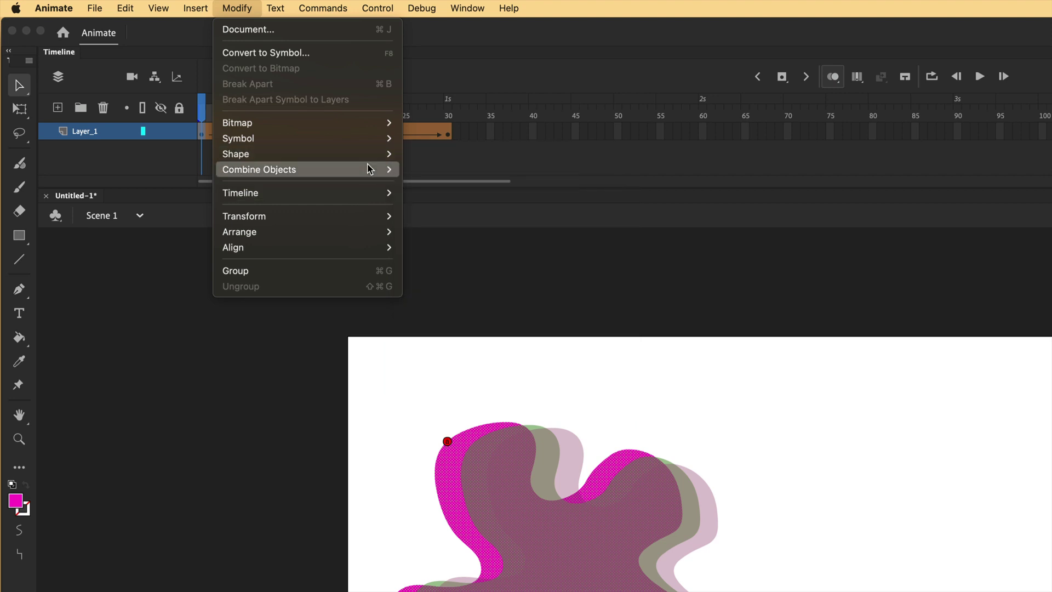
pyautogui.moveTo(373, 154)
pyautogui.click(454, 291)
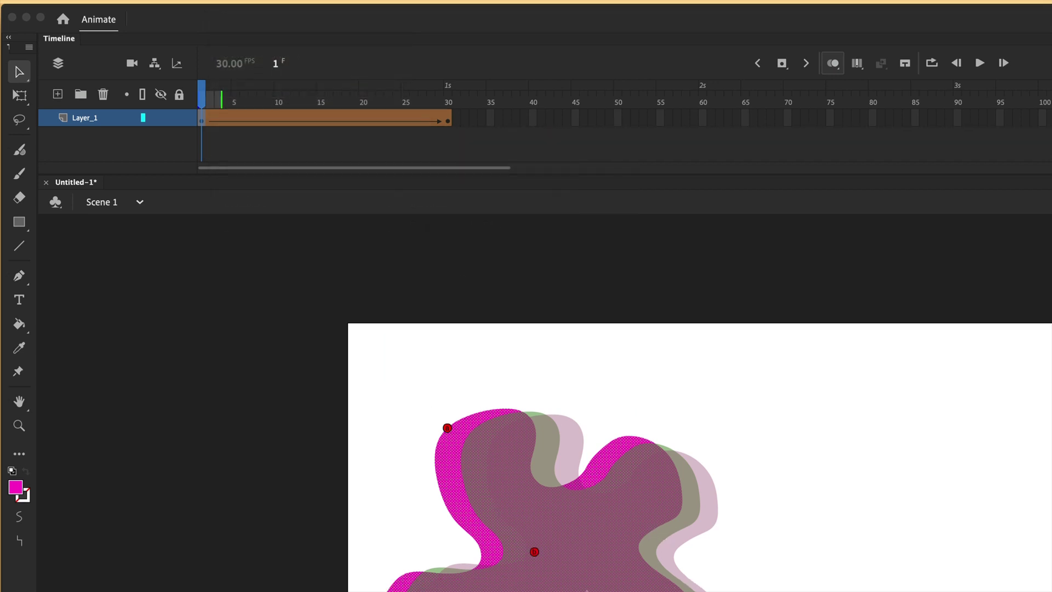
pyautogui.moveTo(534, 565); pyautogui.dragTo(670, 454)
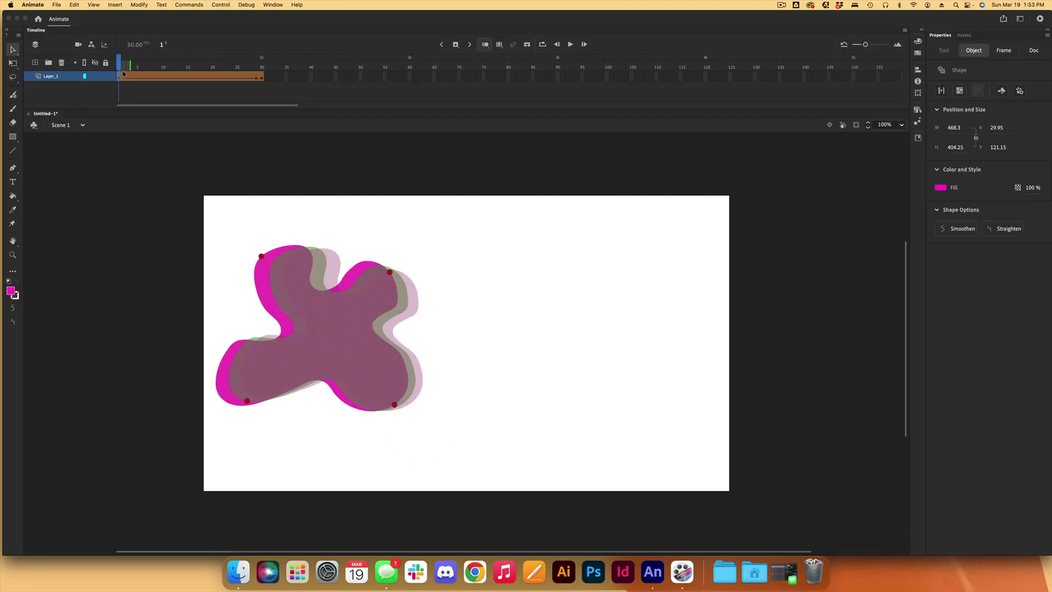
# Place the four shape hints on the square's matching corners in frame 30 and scrub to preview the tween.
pyautogui.moveTo(122, 73); pyautogui.dragTo(263, 81)
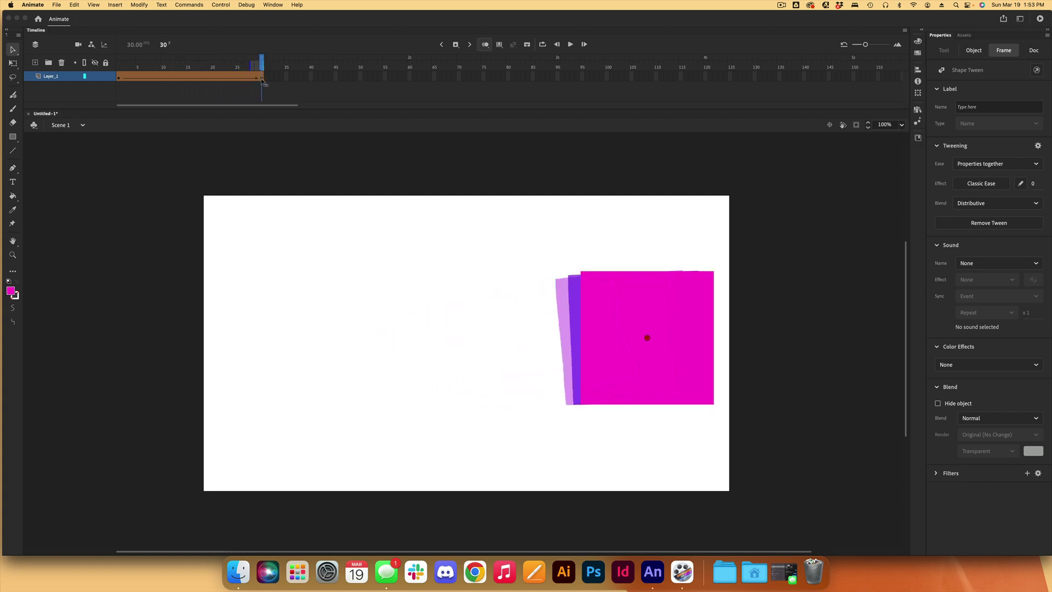
pyautogui.click(264, 82)
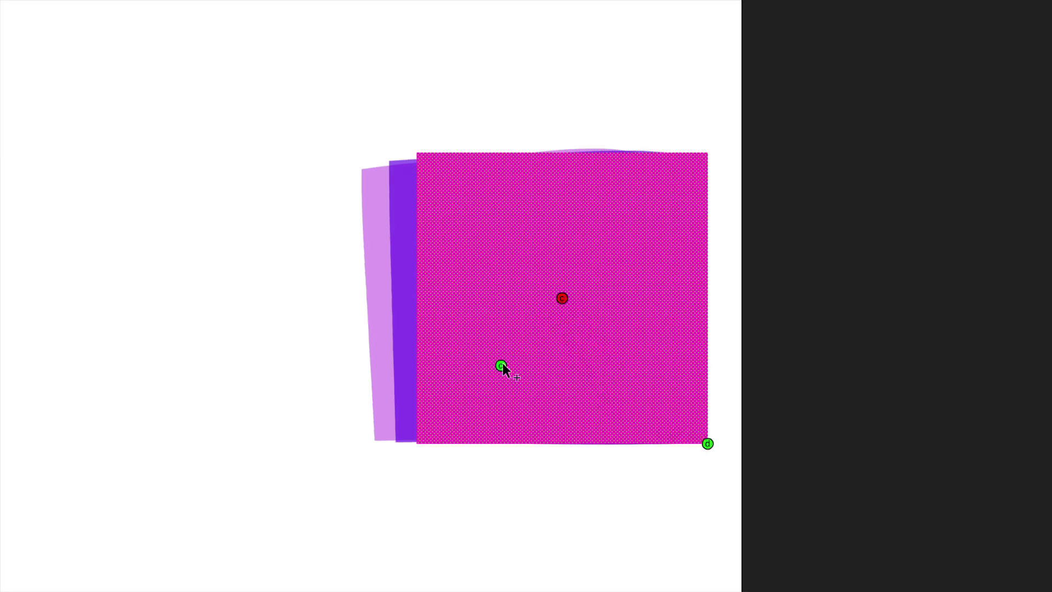
pyautogui.click(417, 444)
pyautogui.moveTo(719, 154); pyautogui.dragTo(708, 152)
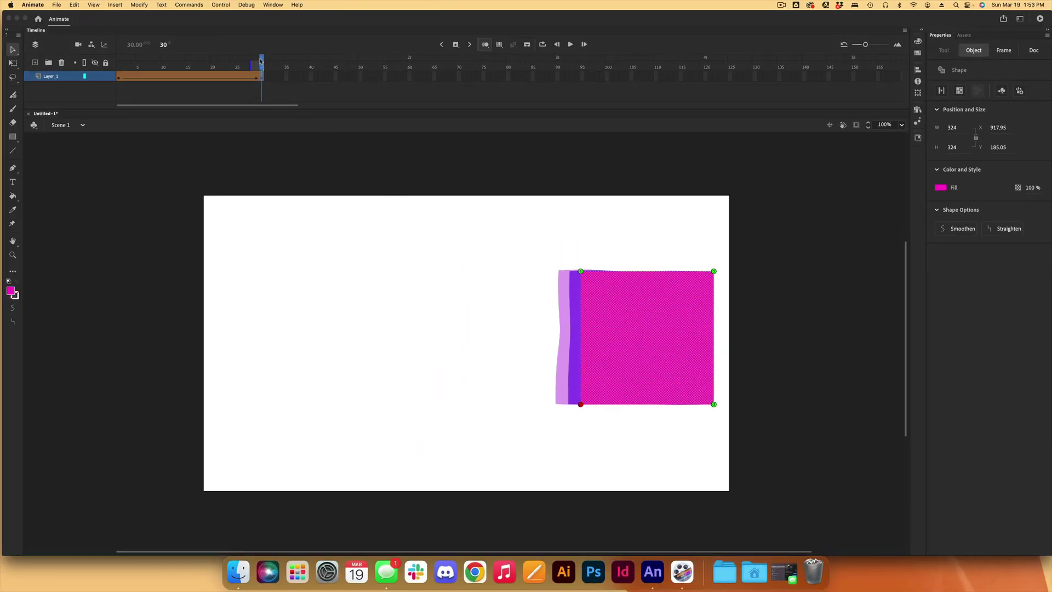
pyautogui.moveTo(262, 66); pyautogui.dragTo(293, 136)
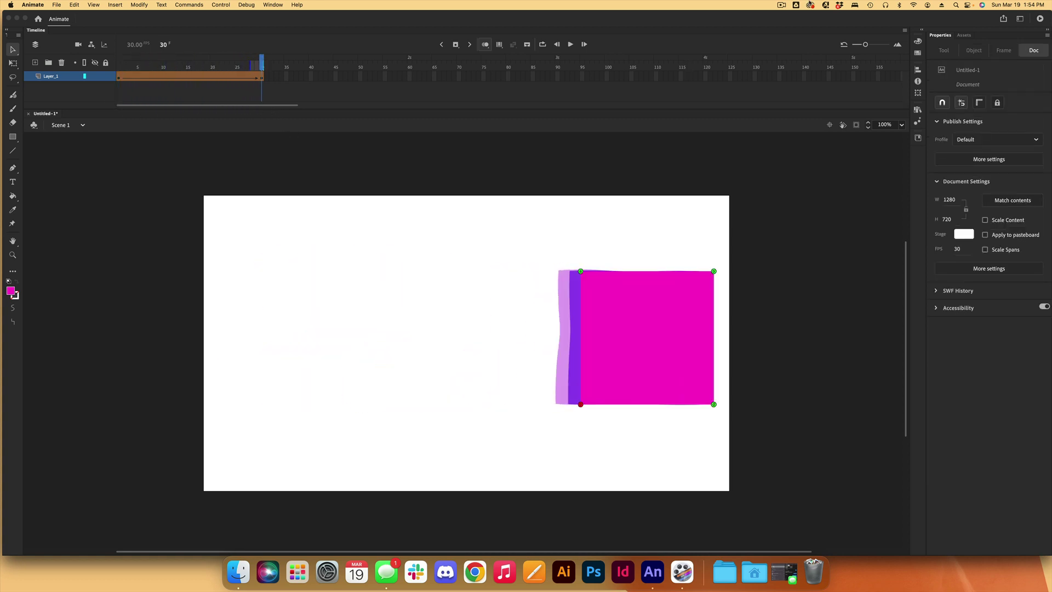